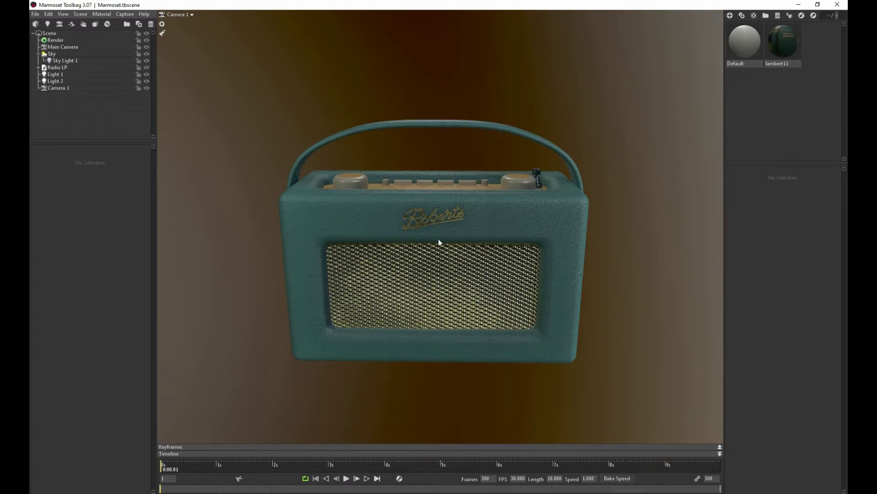
# Step: Export the radio scene as a Marmoset Viewer file with Unreasonable textures and Lossless Normals
pyautogui.click(36, 15)
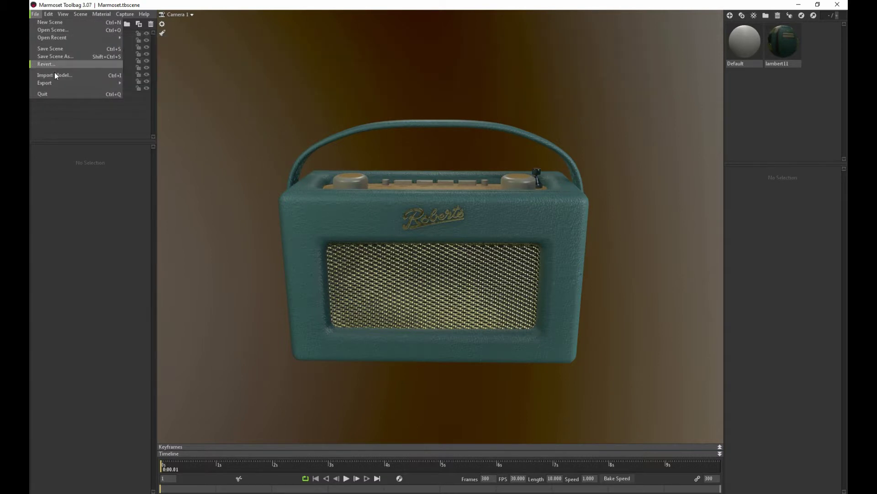
pyautogui.moveTo(65, 87)
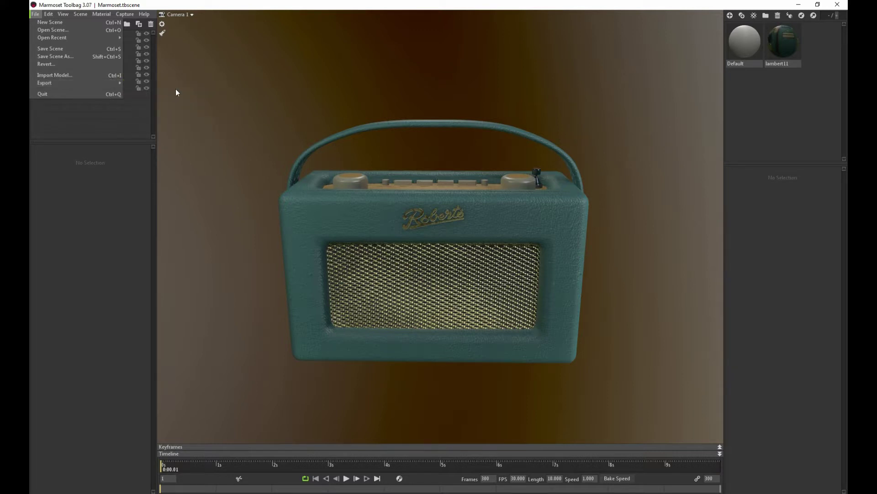
pyautogui.click(150, 82)
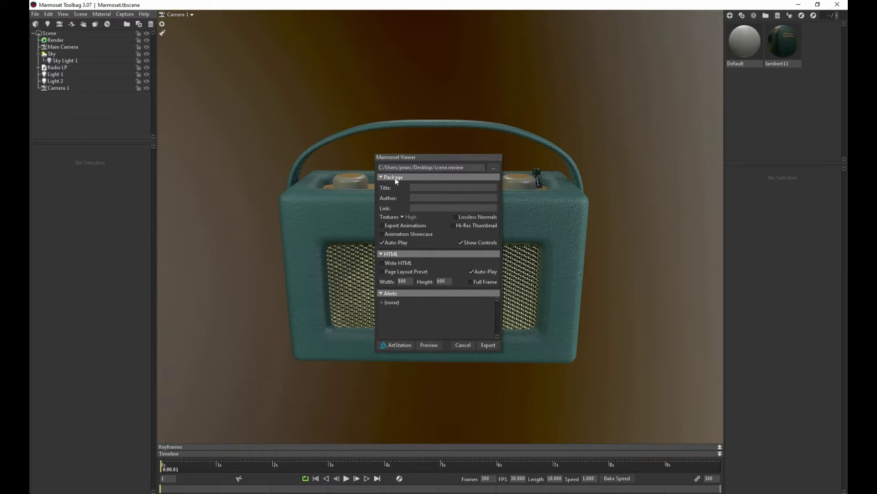
pyautogui.click(402, 214)
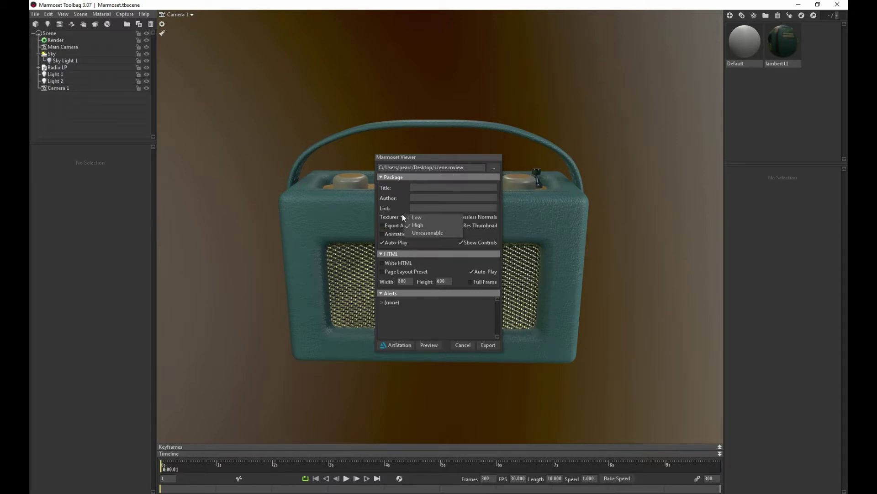
pyautogui.click(418, 231)
pyautogui.click(456, 218)
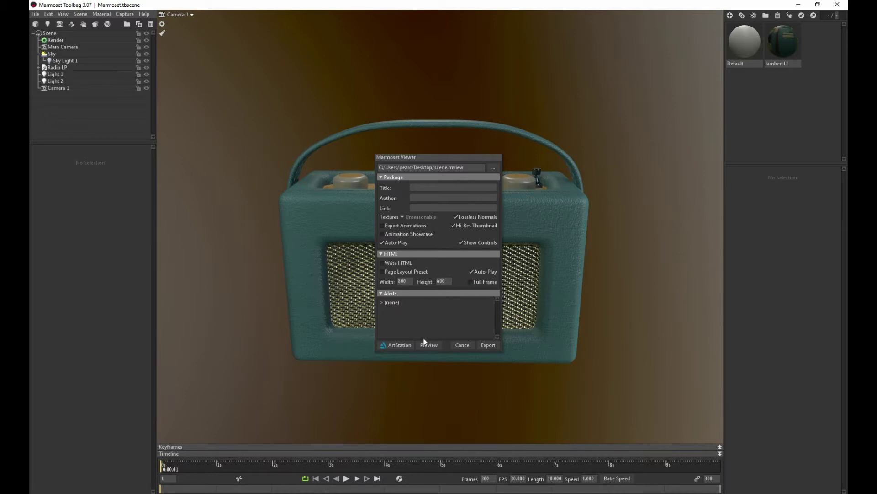
pyautogui.click(488, 345)
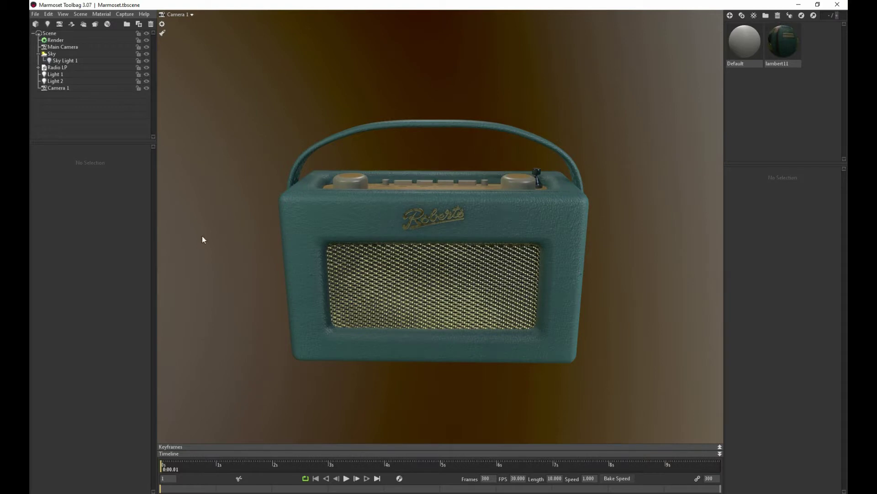
# Step: Close Toolbag and open scene.mview from the desktop in Marmoset Viewer
pyautogui.click(837, 5)
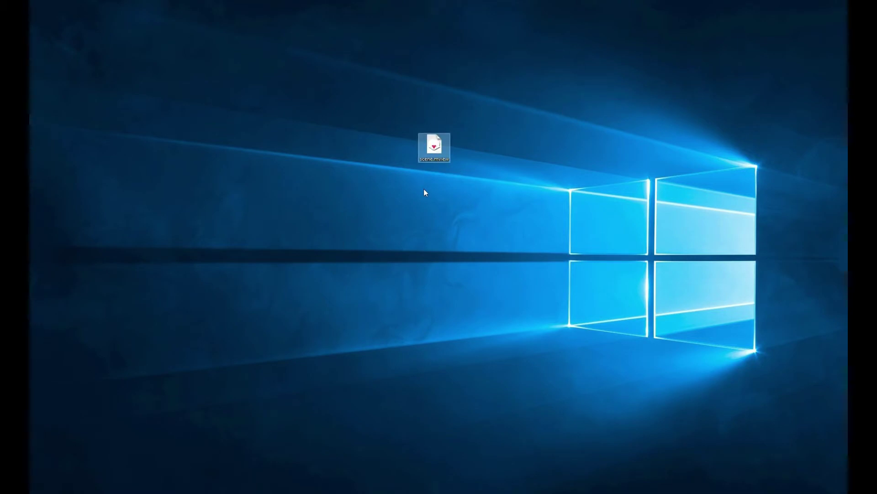
pyautogui.doubleClick(434, 145)
pyautogui.click(386, 281)
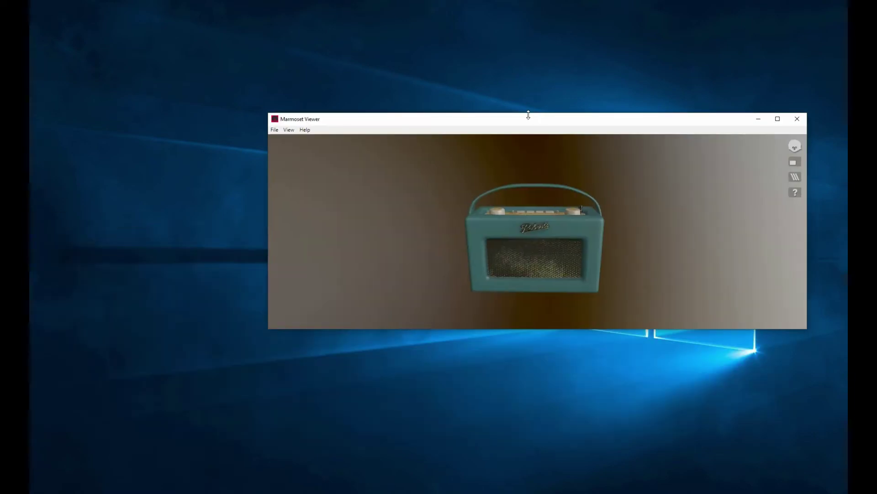
# Step: Raise the viewer window, then orbit and zoom to inspect the radio's side, front and top
pyautogui.moveTo(527, 117); pyautogui.dragTo(481, 8)
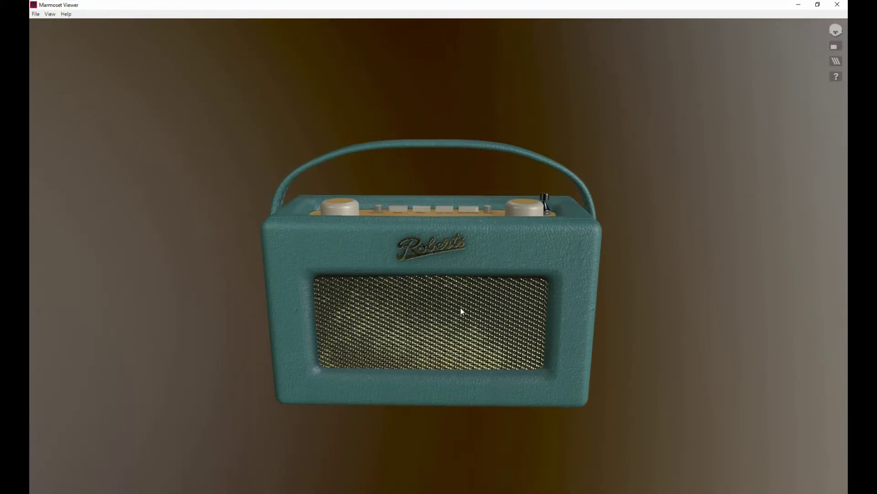
pyautogui.moveTo(196, 314); pyautogui.dragTo(588, 319)
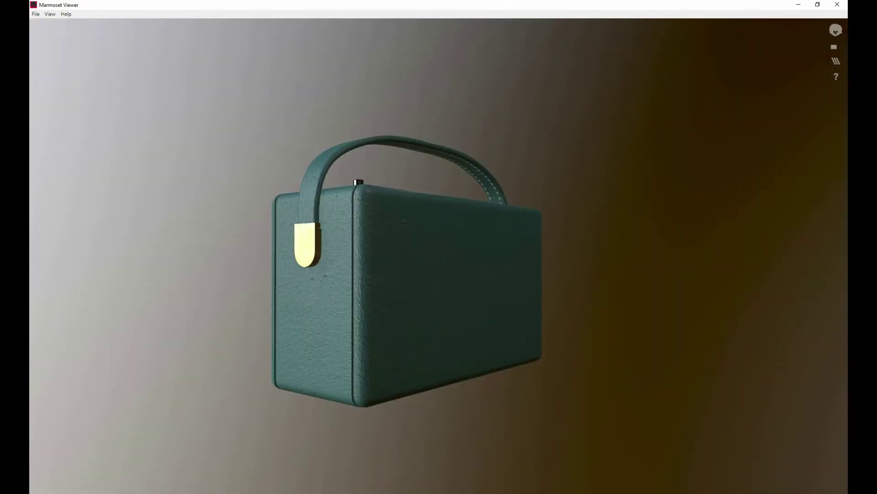
pyautogui.moveTo(136, 282); pyautogui.dragTo(525, 268)
pyautogui.moveTo(518, 300); pyautogui.dragTo(679, 308)
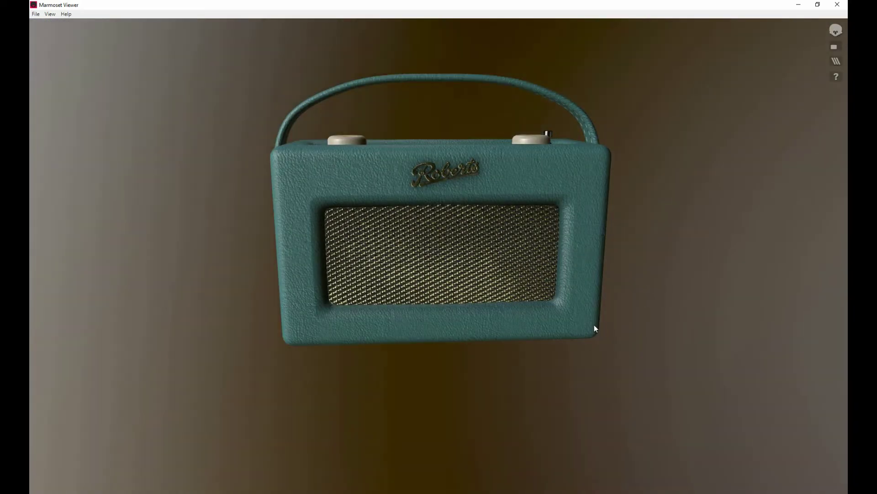
pyautogui.moveTo(594, 325); pyautogui.dragTo(465, 312)
pyautogui.moveTo(446, 368); pyautogui.dragTo(416, 316)
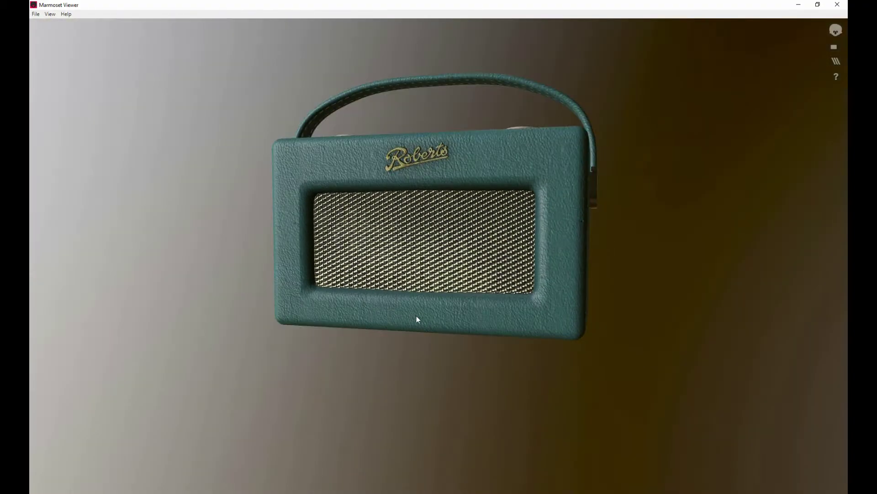
pyautogui.scroll(5, 418, 329)
pyautogui.scroll(-5, 389, 366)
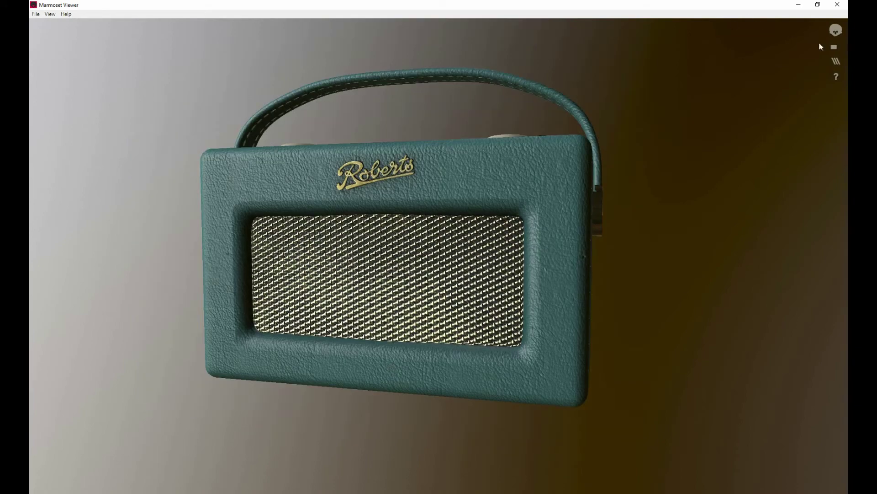
# Step: View the radio in Normals-only and then Albedo-only modes, orbiting it in each
pyautogui.click(836, 60)
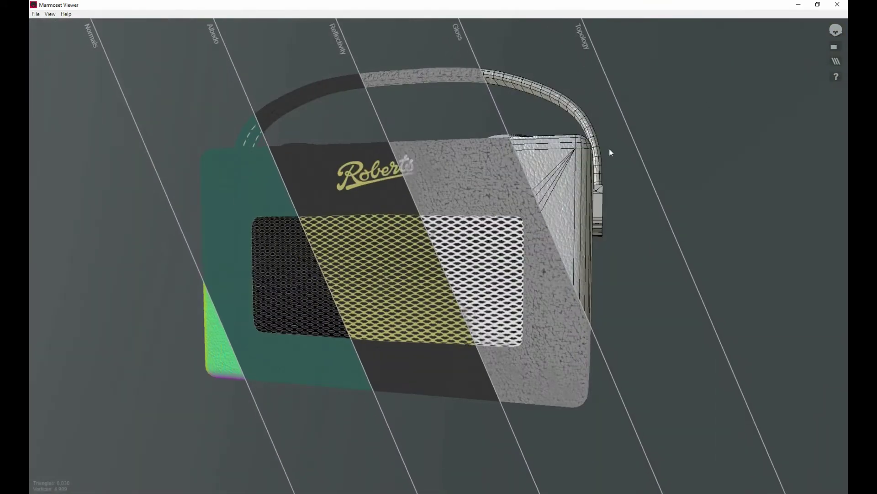
pyautogui.click(111, 262)
pyautogui.moveTo(123, 205); pyautogui.dragTo(153, 228)
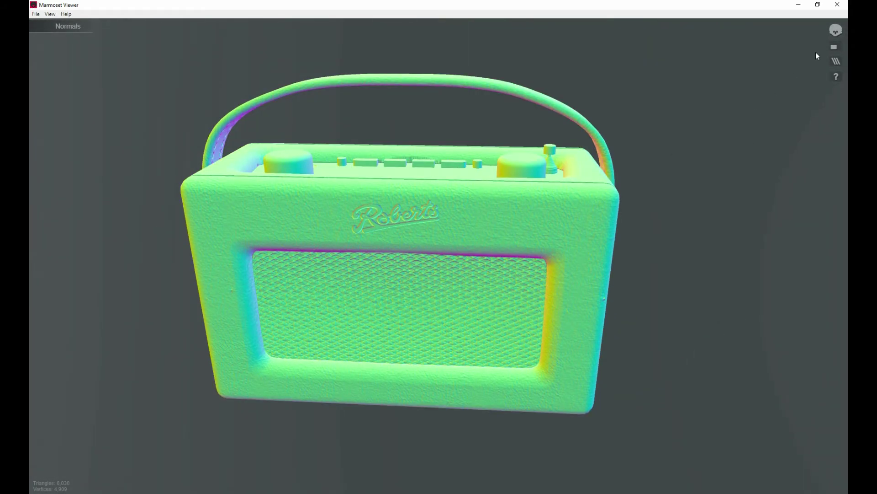
pyautogui.click(832, 64)
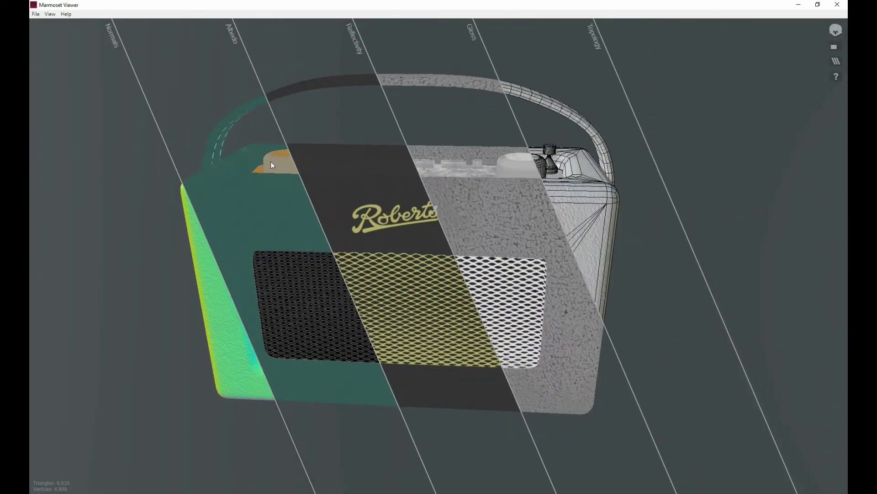
pyautogui.click(224, 260)
pyautogui.moveTo(131, 188); pyautogui.dragTo(222, 218)
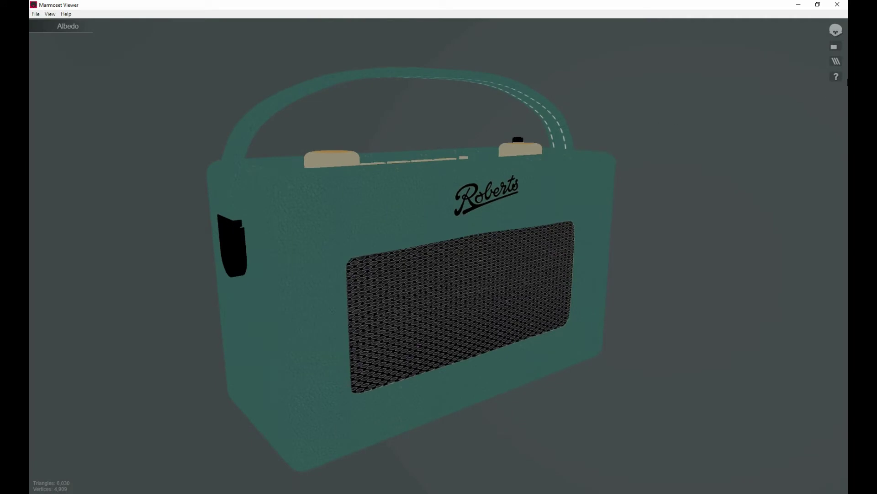
# Step: Cycle through Lit, Reflectivity and Gloss renders while orbiting, ending on the split channel bands
pyautogui.click(836, 60)
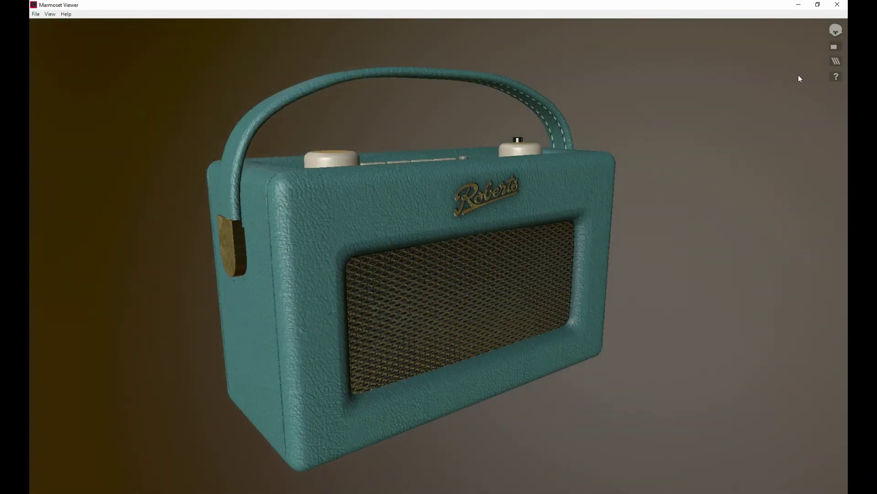
pyautogui.click(834, 61)
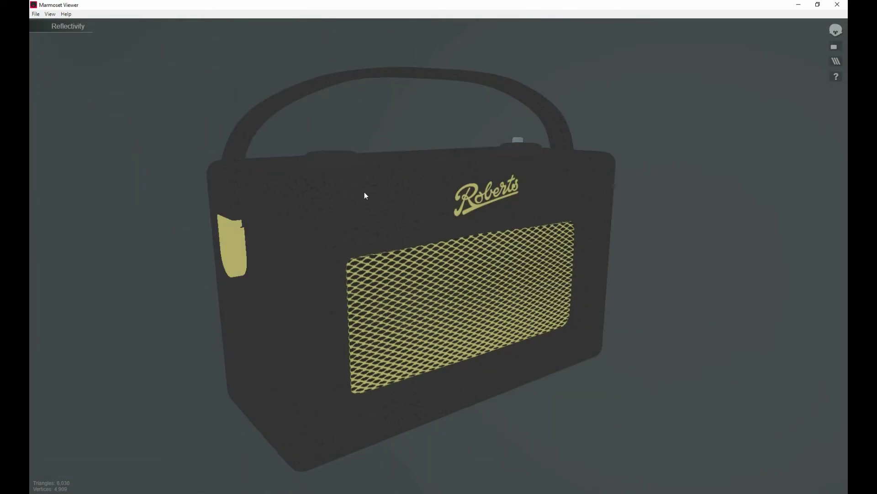
pyautogui.moveTo(319, 324); pyautogui.dragTo(200, 298)
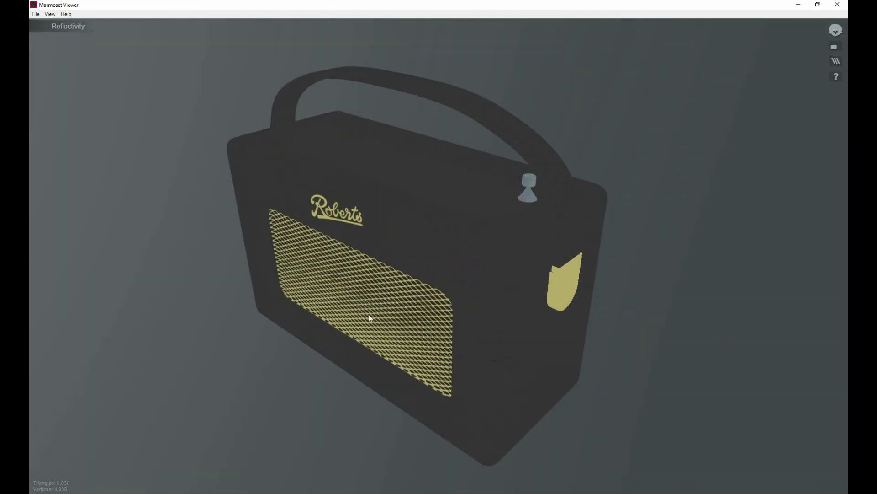
pyautogui.moveTo(370, 317); pyautogui.dragTo(717, 115)
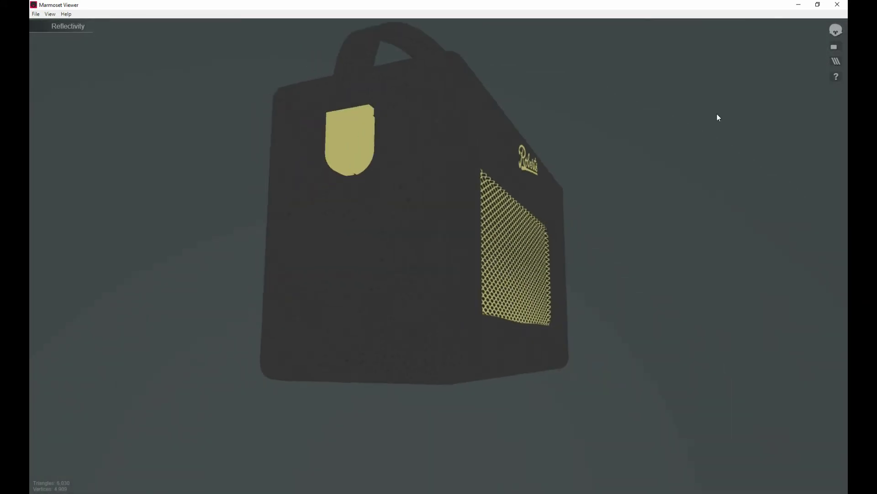
pyautogui.click(836, 61)
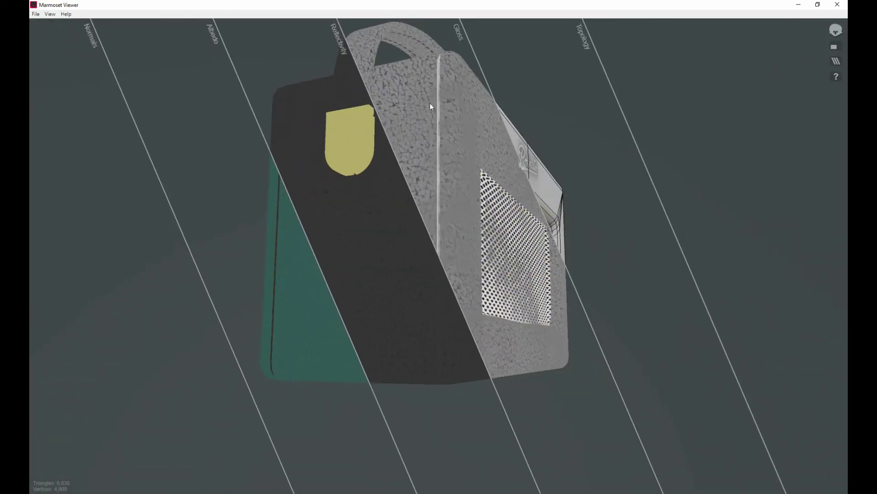
pyautogui.moveTo(430, 103); pyautogui.dragTo(275, 226)
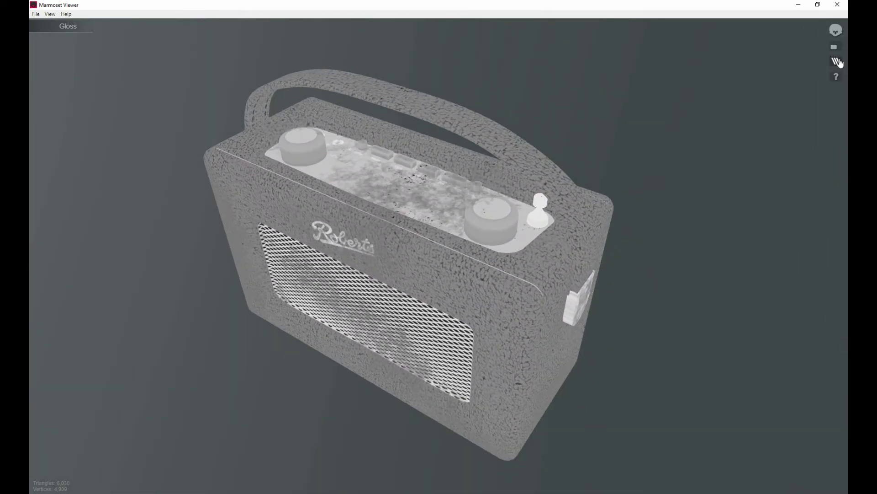
pyautogui.click(837, 61)
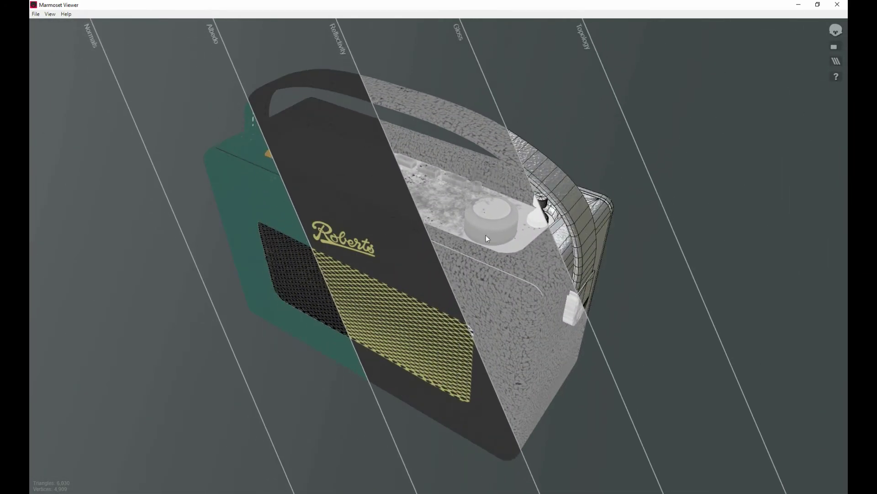
# Step: Switch to the Topology wireframe and orbit over the radio's front, handle, top, underside and knobs
pyautogui.click(585, 183)
pyautogui.moveTo(351, 287); pyautogui.dragTo(485, 297)
pyautogui.moveTo(321, 391); pyautogui.dragTo(336, 241)
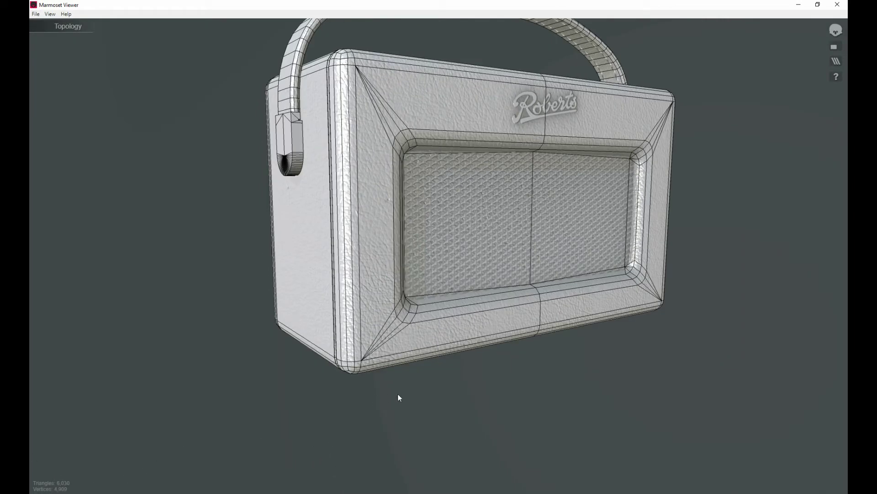
pyautogui.moveTo(479, 368); pyautogui.dragTo(419, 366)
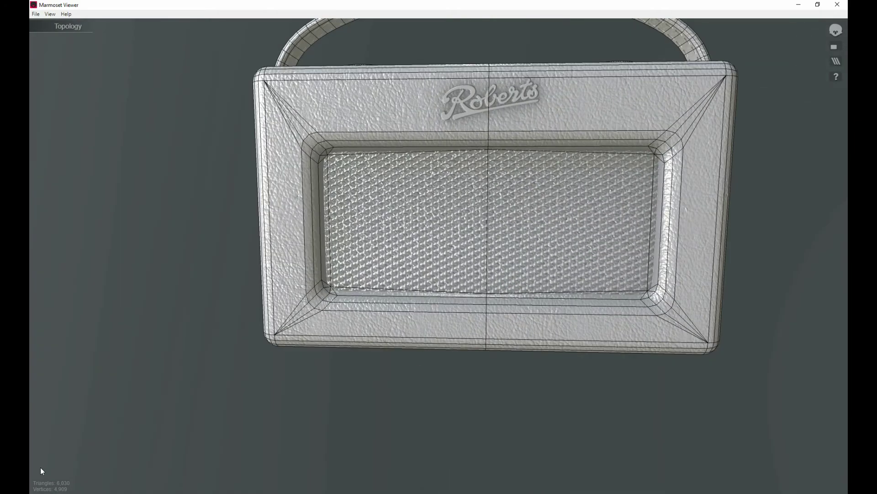
pyautogui.moveTo(306, 330); pyautogui.dragTo(287, 353)
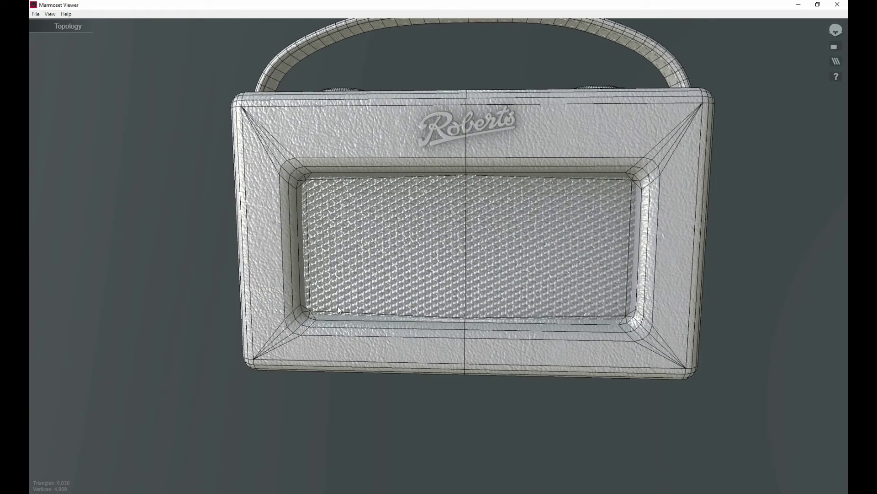
pyautogui.moveTo(426, 320); pyautogui.dragTo(401, 268)
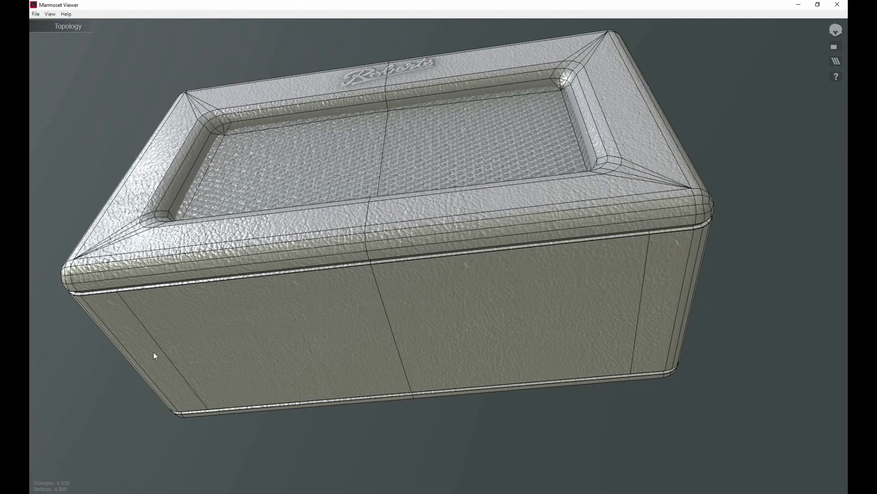
pyautogui.moveTo(278, 280); pyautogui.dragTo(377, 289)
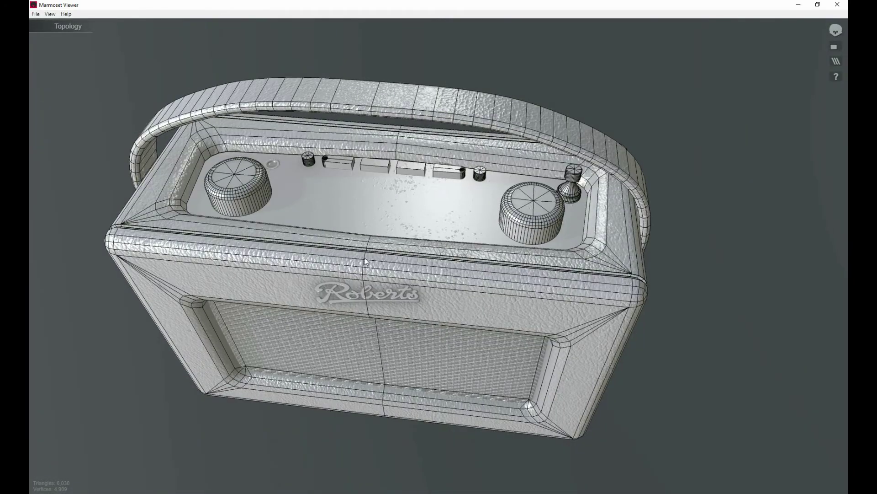
pyautogui.moveTo(377, 344); pyautogui.dragTo(205, 144)
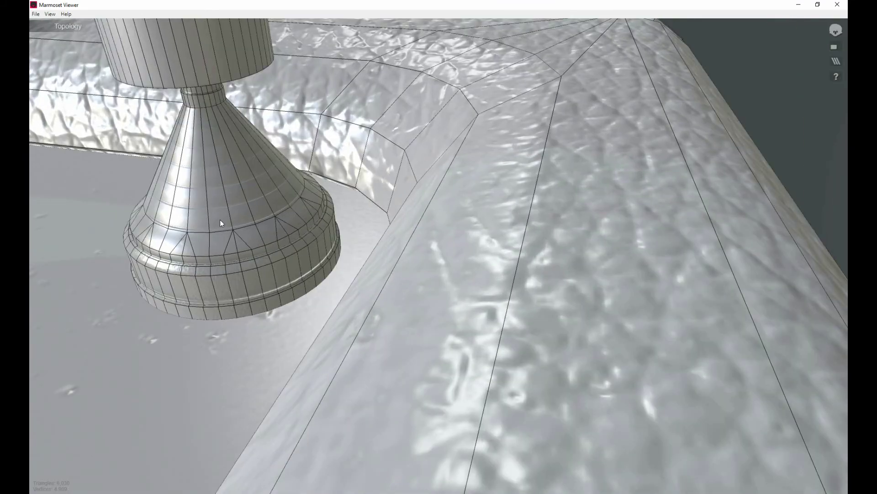
pyautogui.moveTo(220, 223); pyautogui.dragTo(385, 165)
# Step: Return to the lit render and orbit and zoom onto the knob and top panel
pyautogui.click(836, 62)
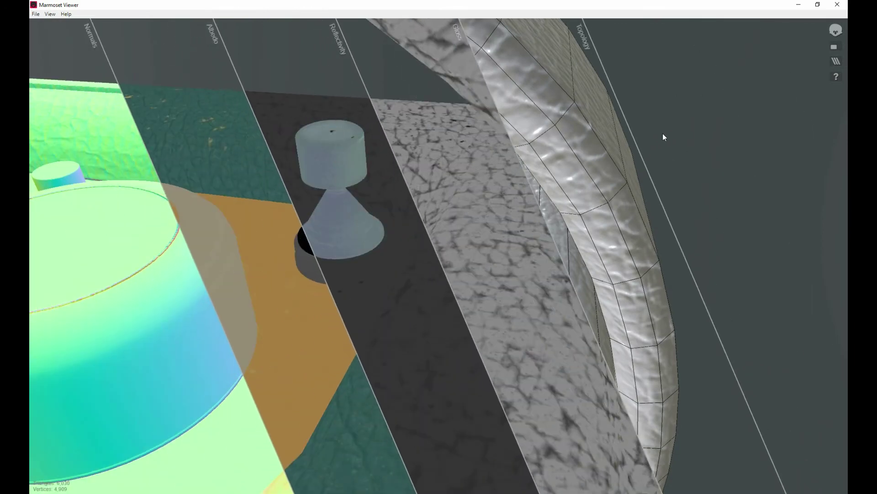
pyautogui.moveTo(668, 133)
pyautogui.mouseDown()
pyautogui.moveTo(366, 200)
pyautogui.moveTo(484, 196)
pyautogui.moveTo(244, 171)
pyautogui.moveTo(267, 207)
pyautogui.moveTo(302, 98)
pyautogui.moveTo(221, 224)
pyautogui.moveTo(196, 238)
pyautogui.moveTo(273, 210)
pyautogui.moveTo(471, 221)
pyautogui.moveTo(526, 233)
pyautogui.moveTo(476, 263)
pyautogui.moveTo(532, 274)
pyautogui.moveTo(478, 230)
pyautogui.moveTo(568, 174)
pyautogui.moveTo(499, 299)
pyautogui.moveTo(397, 269)
pyautogui.moveTo(495, 254)
pyautogui.moveTo(358, 270)
pyautogui.moveTo(370, 256)
pyautogui.mouseUp()
pyautogui.scroll(5, 346, 219)
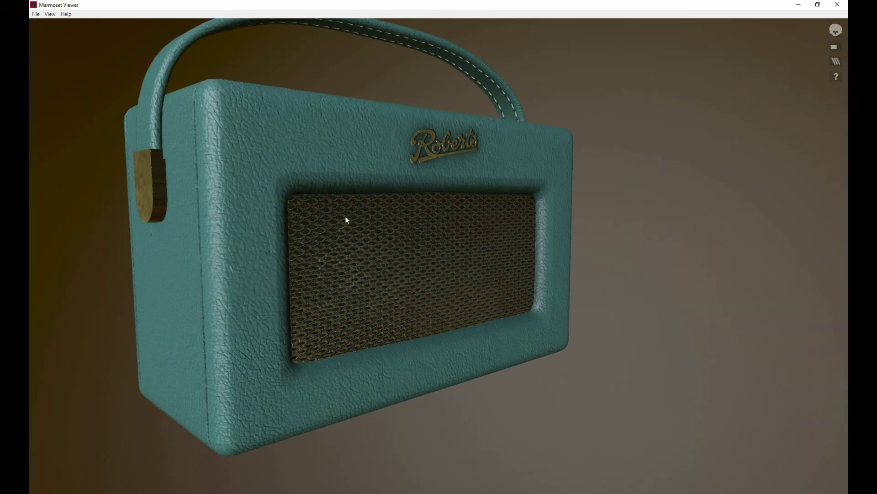